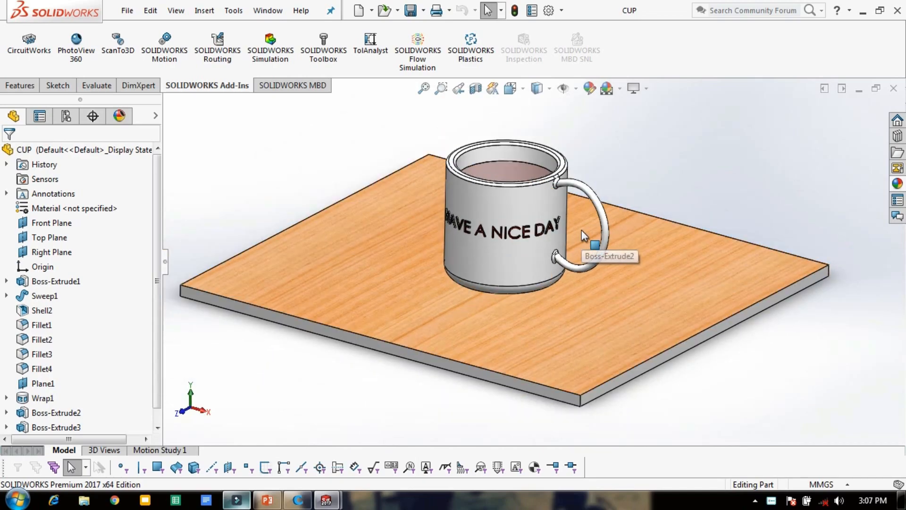
Export the cup part to the Desktop as an STL file named CUP.
middle_click_drag(583, 238, 424, 253)
key("ctrl+shift+s")
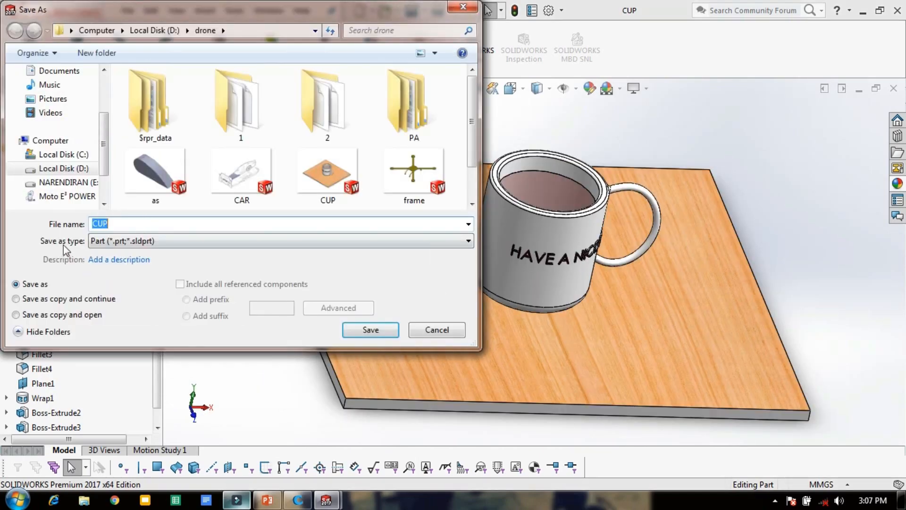
left_click(136, 242)
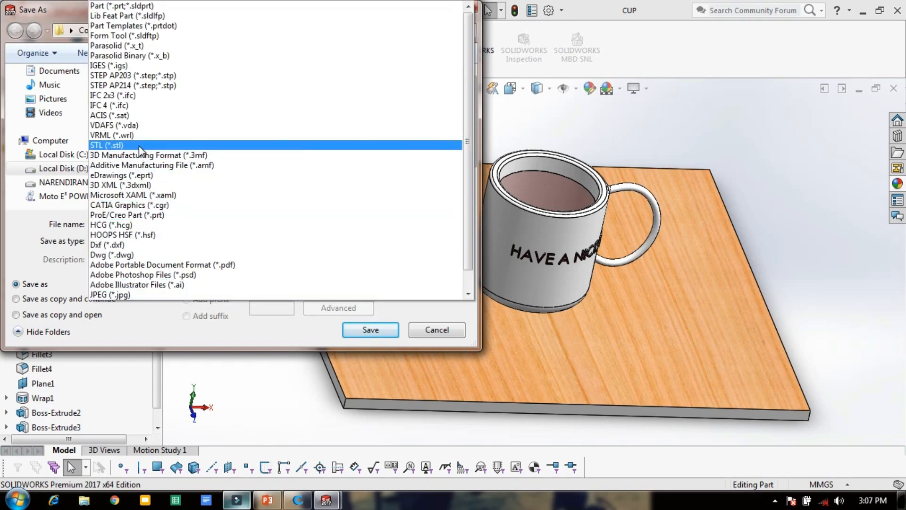
left_click(137, 145)
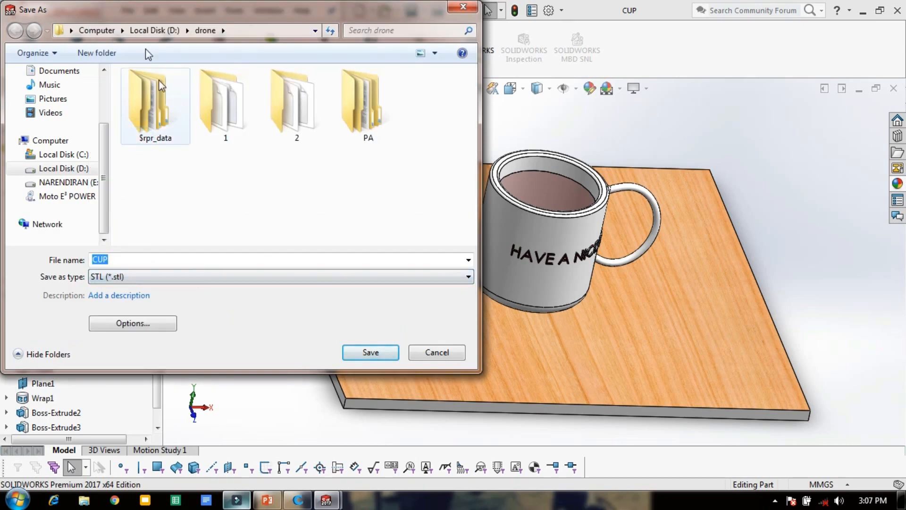
left_click(71, 32)
left_click(86, 45)
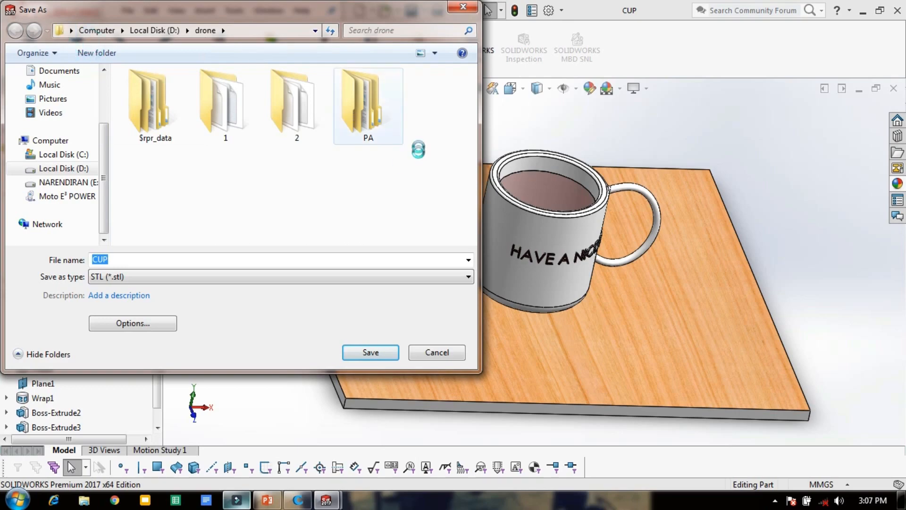
left_click(358, 350)
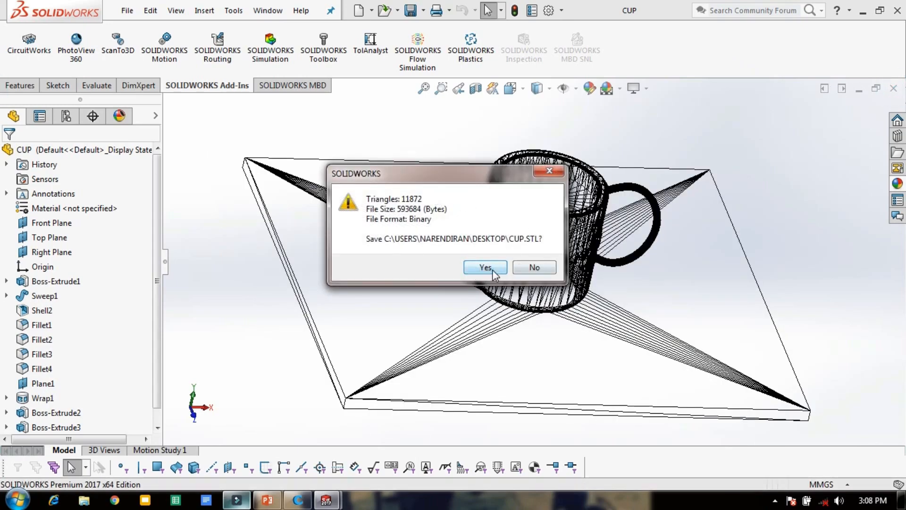
left_click(487, 267)
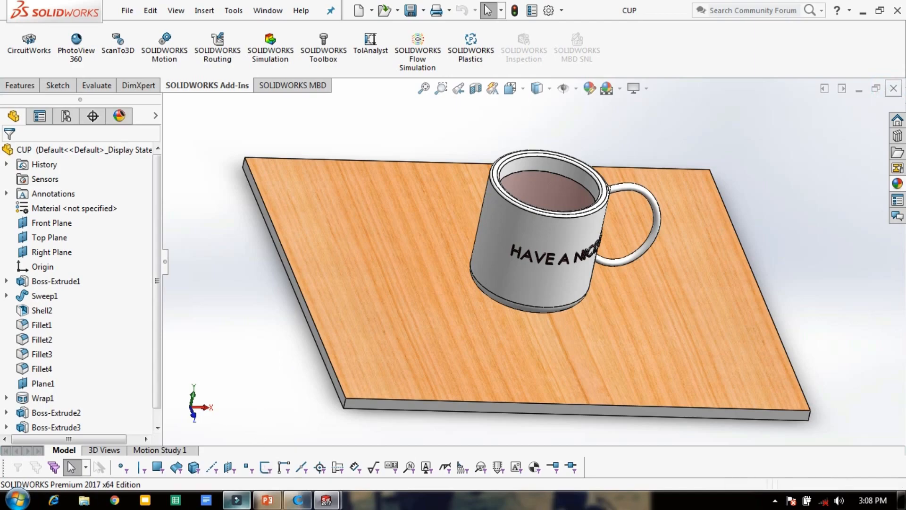
Switch to Cura and load the CUP STL file from the Desktop.
left_click(298, 500)
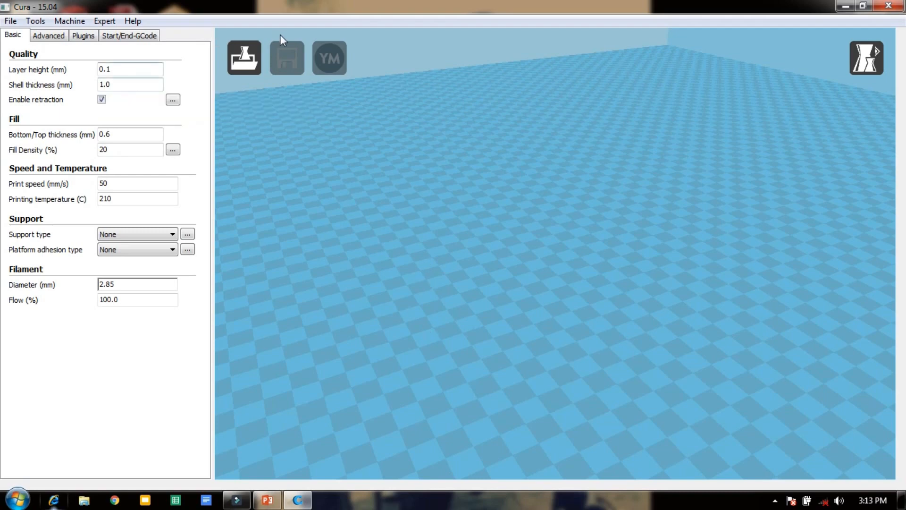
left_click(243, 55)
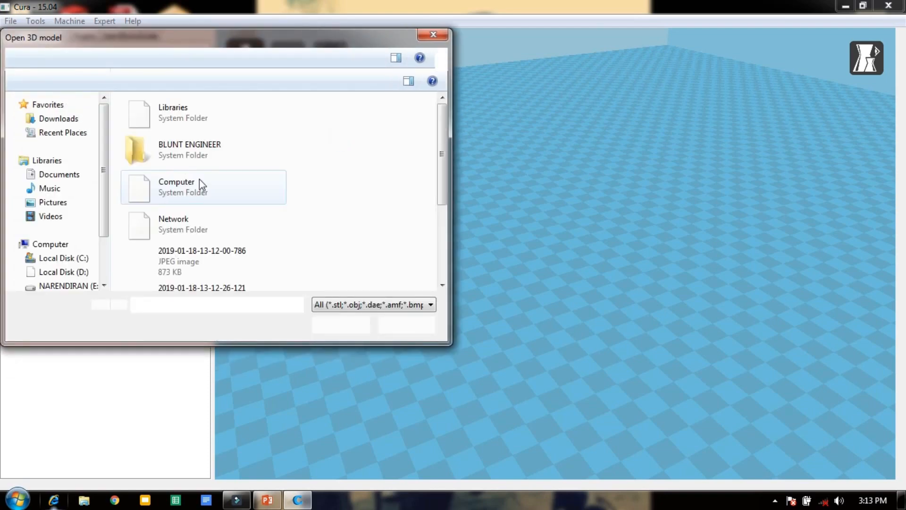
left_click(185, 247)
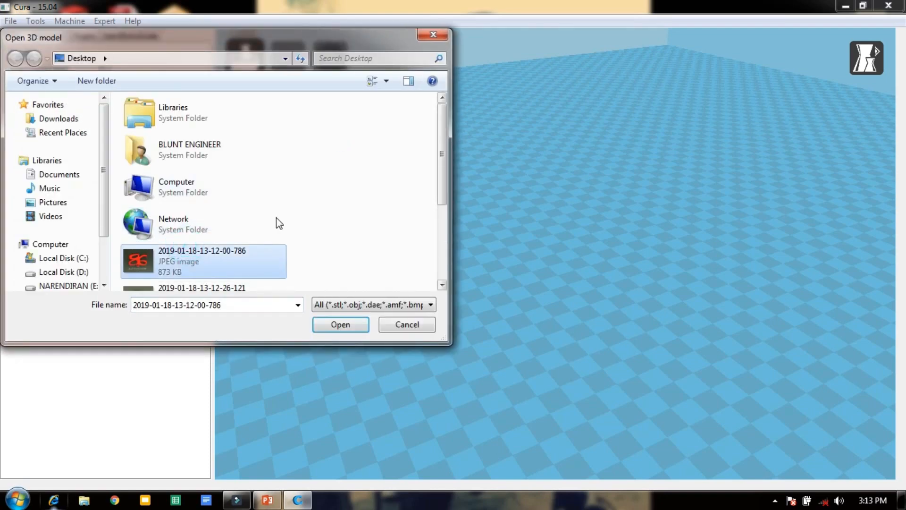
scroll(277, 220, "down", 3)
left_click(174, 236)
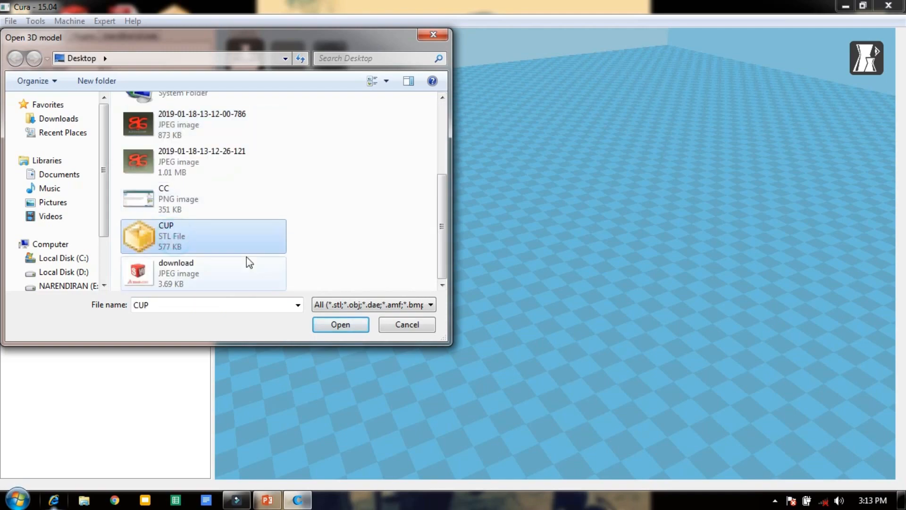
left_click(355, 324)
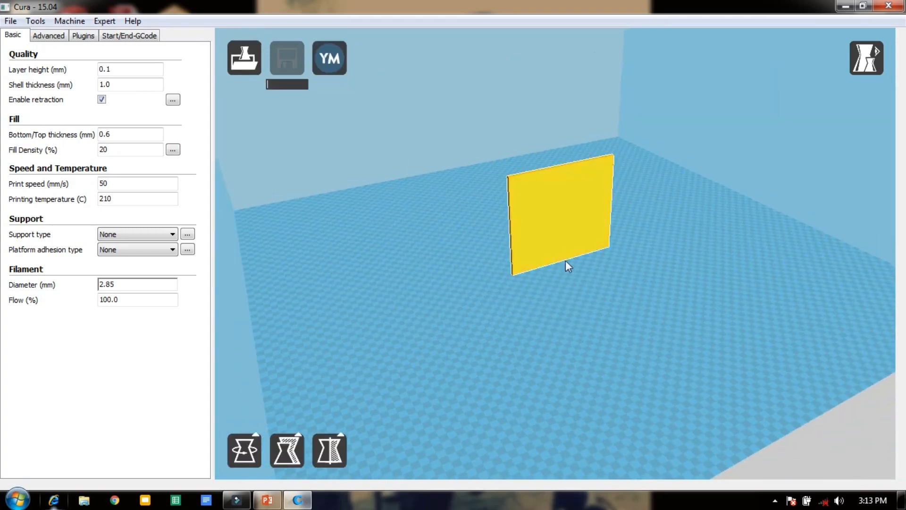
Rotate the cup model until its base board lies flat on the build platform with the cup upright.
right_click_drag(573, 317, 612, 305)
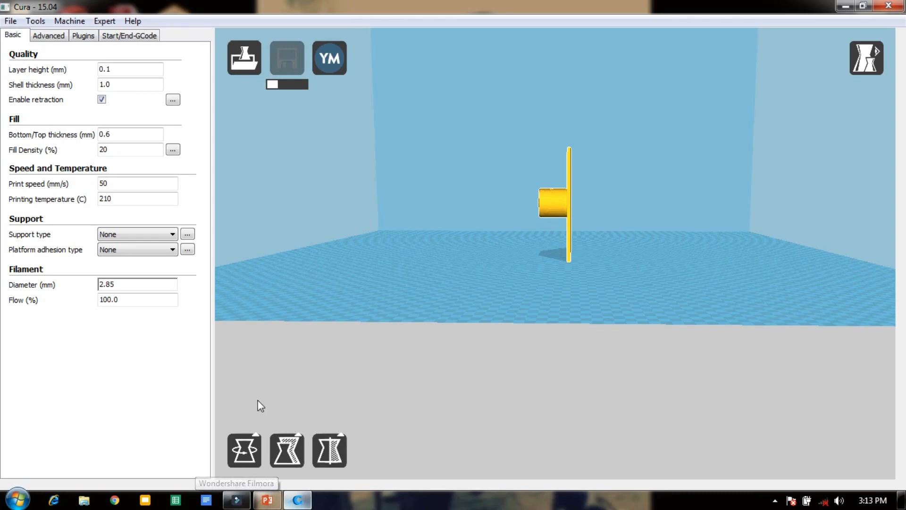
left_click(251, 433)
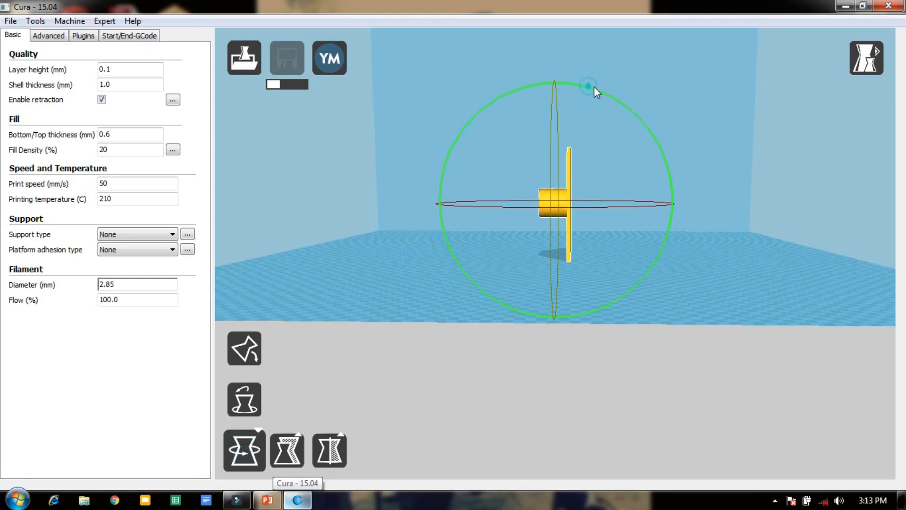
left_click_drag(594, 87, 656, 230)
scroll(713, 254, "up", 2)
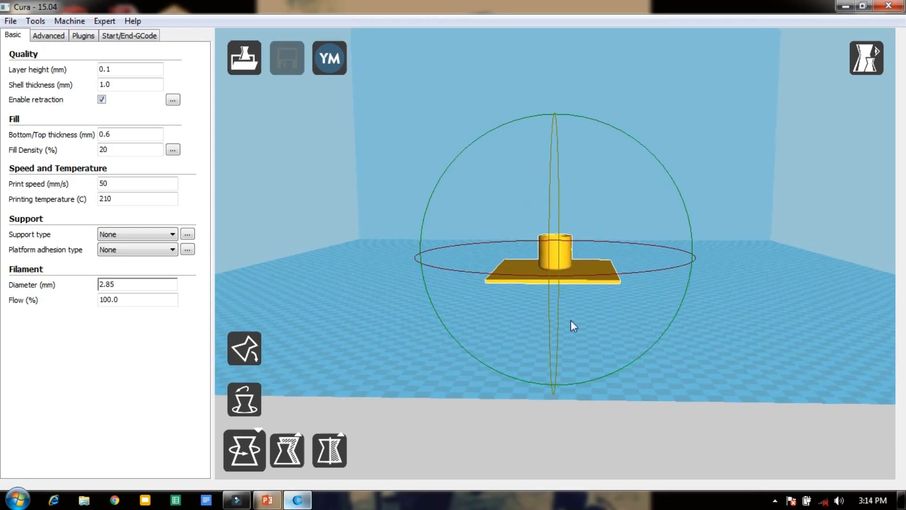
Inspect the reoriented cup and its board on the build platform from above and from the side.
right_click_drag(345, 326, 575, 286)
scroll(565, 283, "down", 5)
scroll(565, 283, "up", 12)
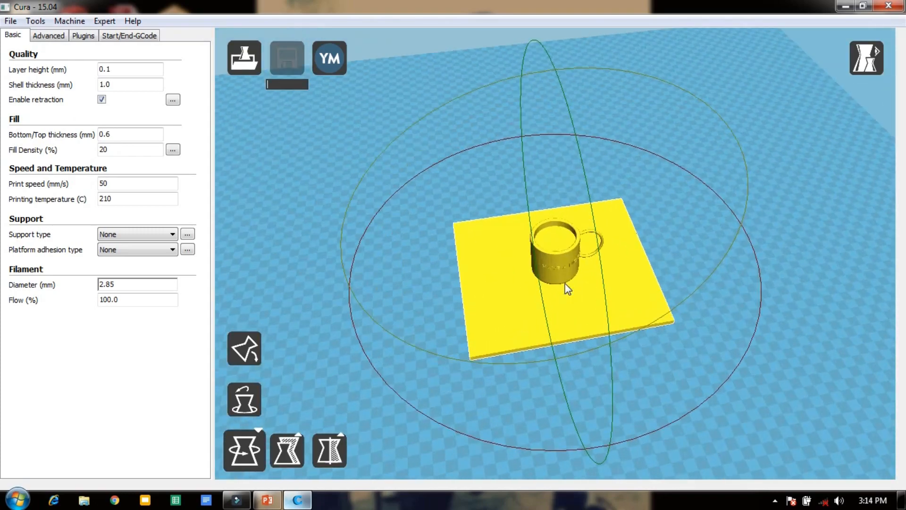
right_click_drag(614, 336, 643, 275)
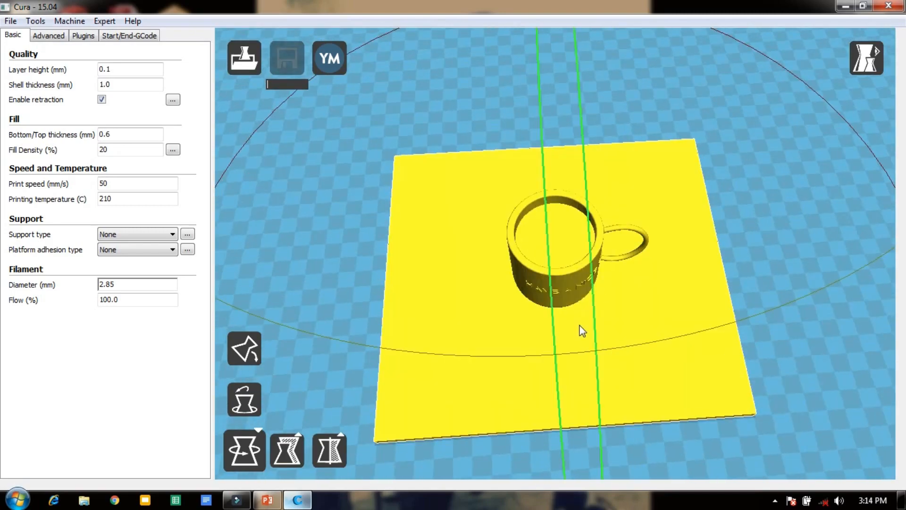
scroll(572, 323, "down", 1)
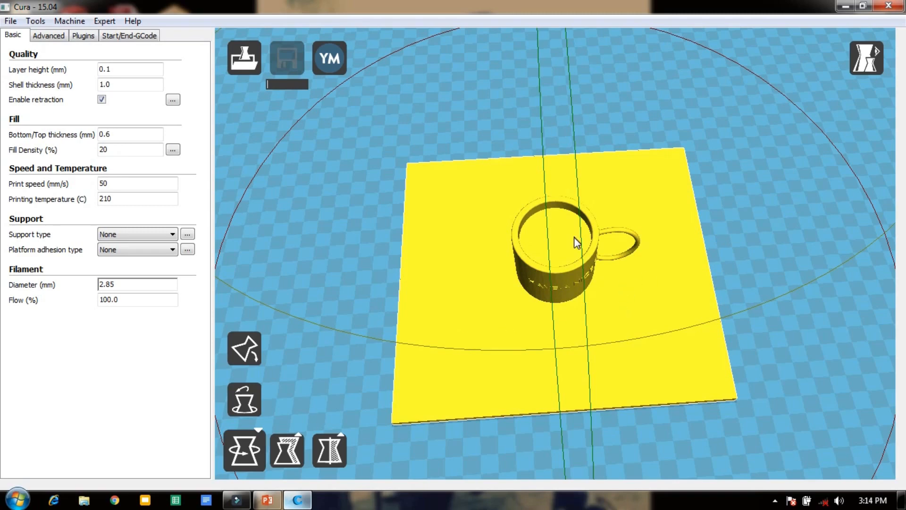
right_click_drag(810, 131, 766, 357)
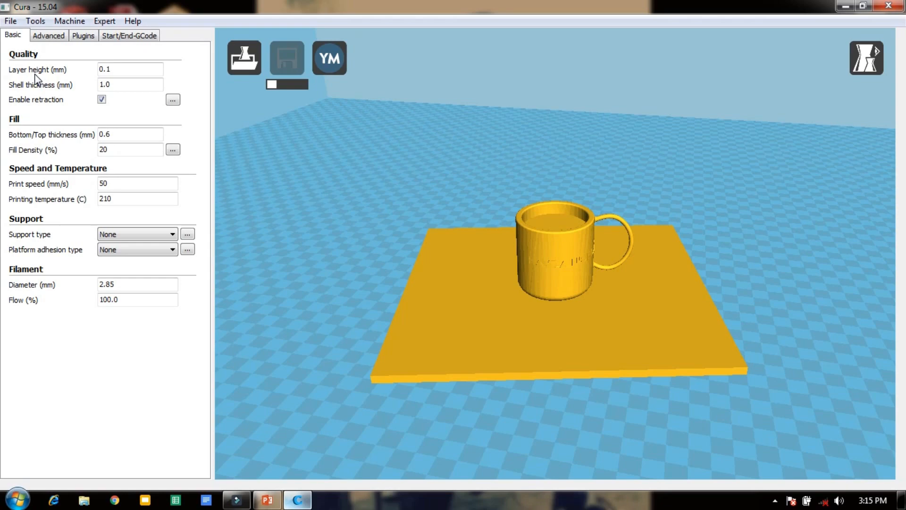
Review the layer height and fill density settings of the print.
mouse_move(35, 73)
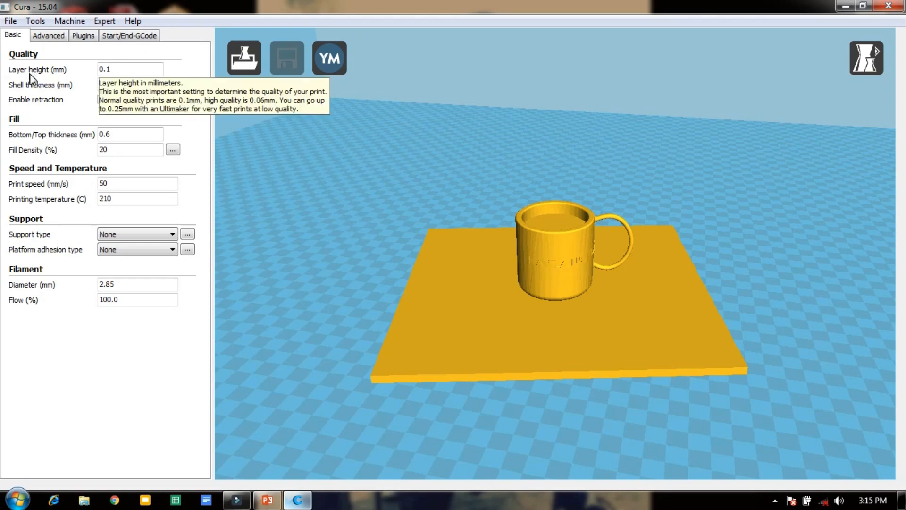
left_click(129, 69)
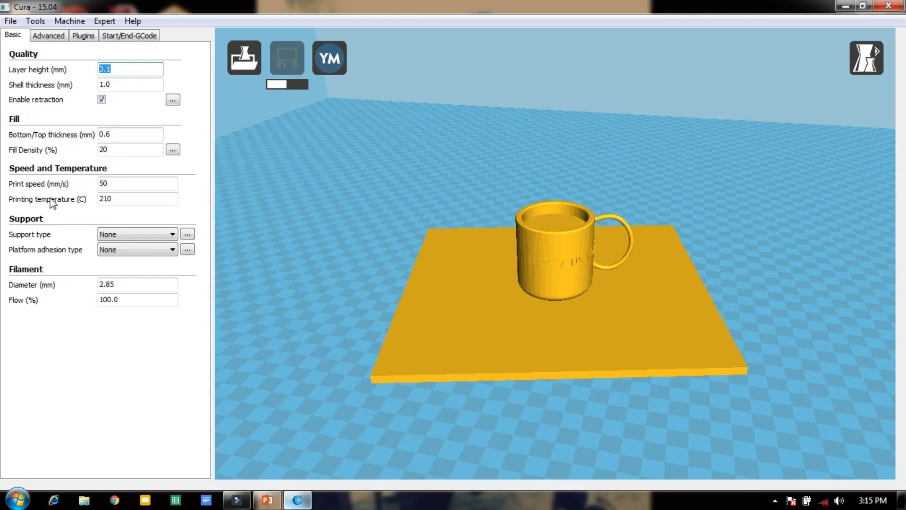
left_click(149, 146)
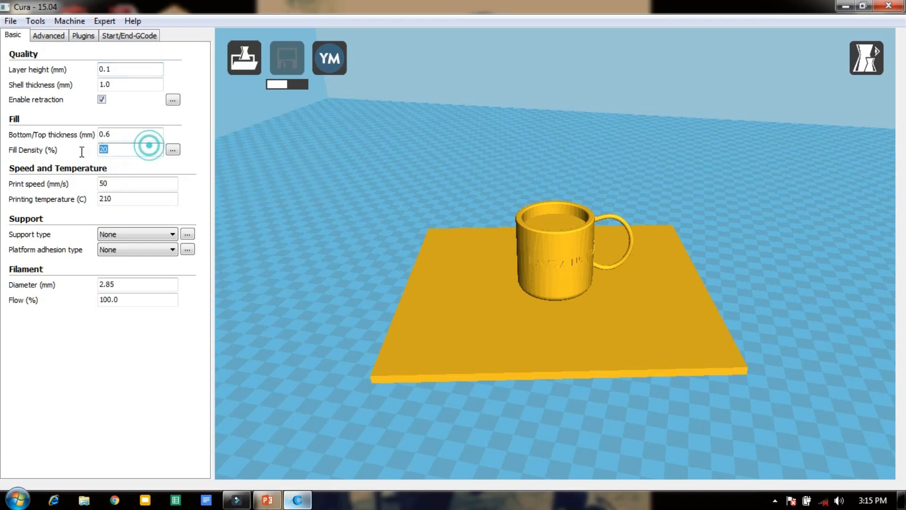
left_click(76, 156)
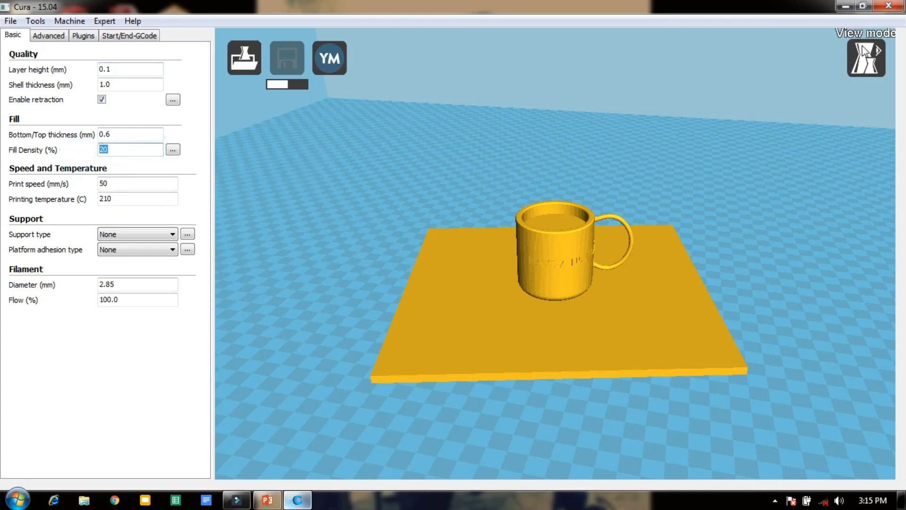
Switch the model display to the layer view and examine the sliced cup from the handle side.
left_click(867, 58)
left_click(875, 175)
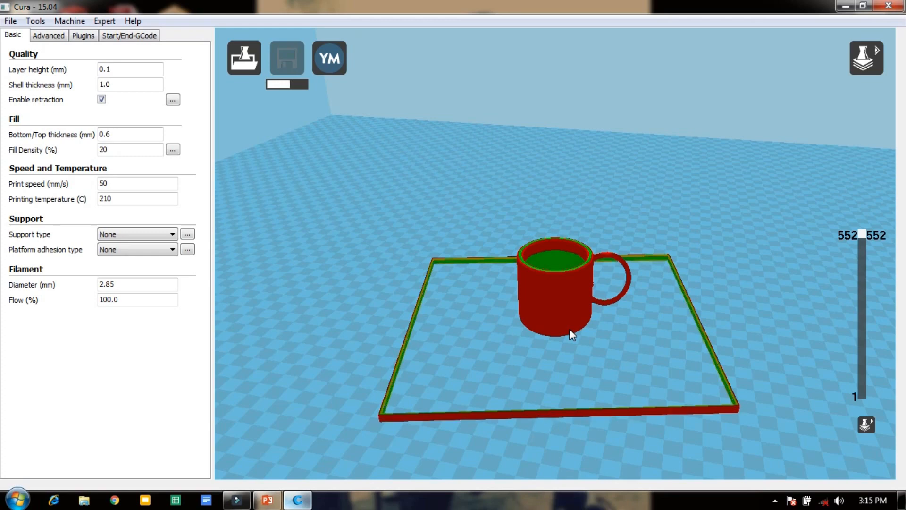
right_click_drag(502, 350, 486, 338)
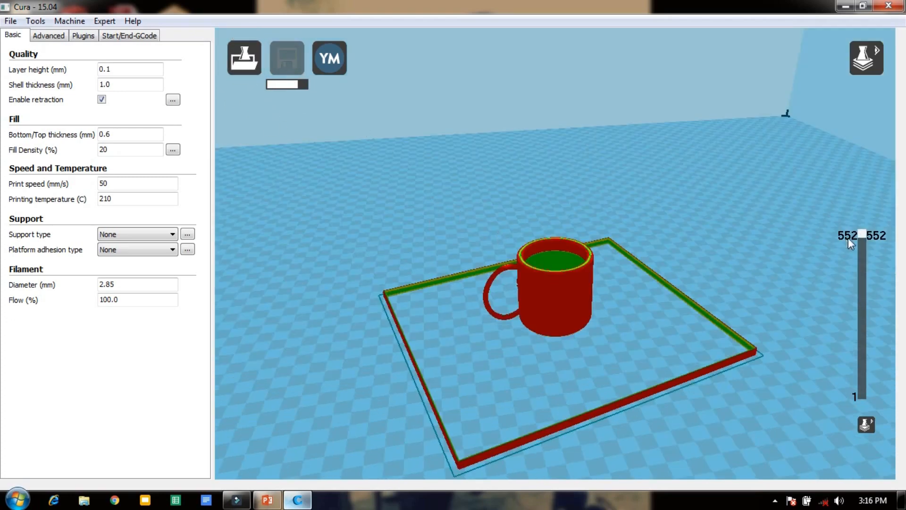
Lower the displayed layer to 334 to examine the cup's inside, and return to layer 552.
left_click(859, 231)
left_click_drag(859, 257, 857, 298)
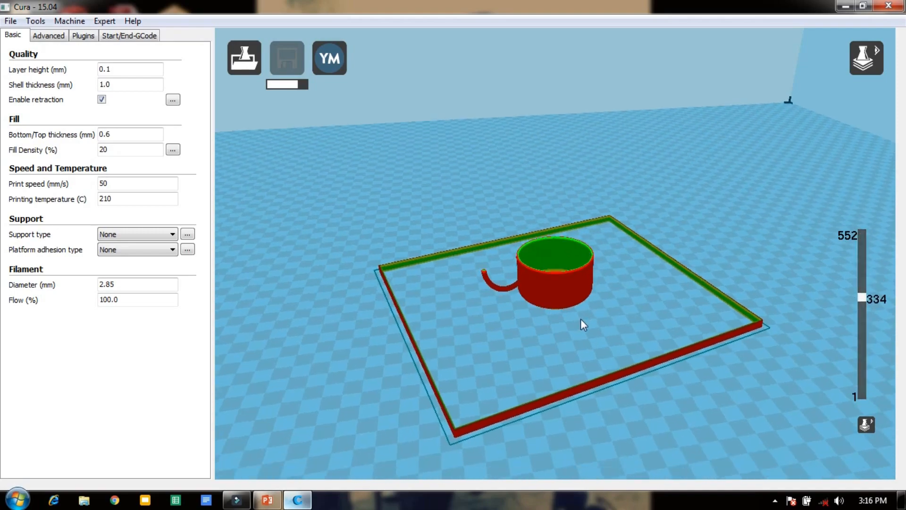
scroll(577, 318, "down", 2)
scroll(577, 319, "up", 2)
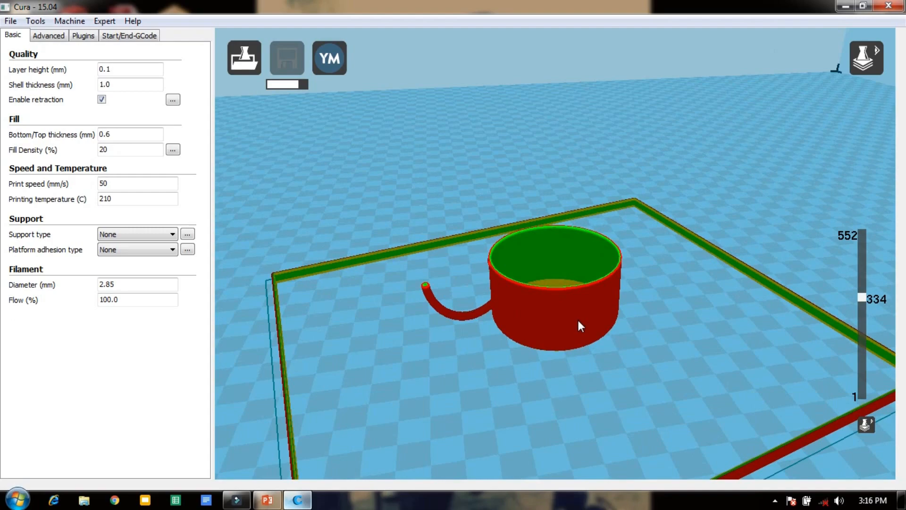
scroll(579, 320, "up", 2)
left_click_drag(862, 297, 844, 202)
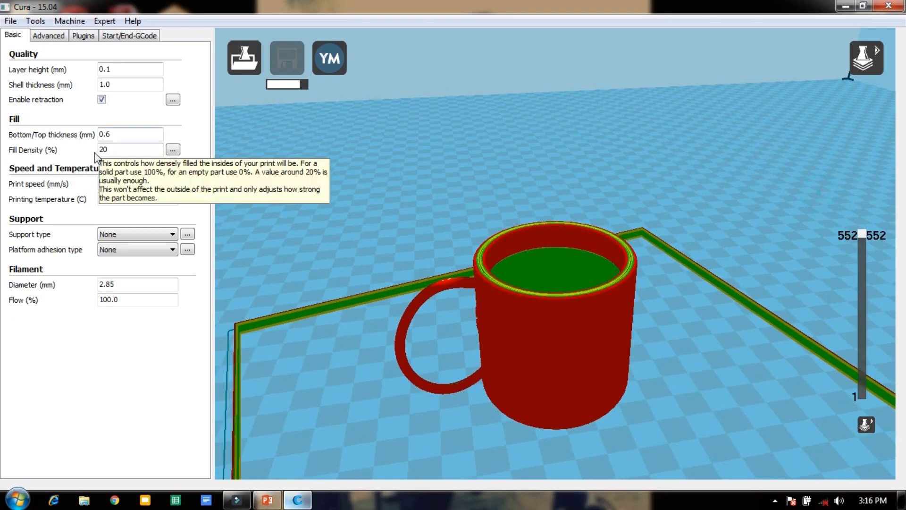
Review the fill density, print speed and filament flow settings.
left_click(122, 151)
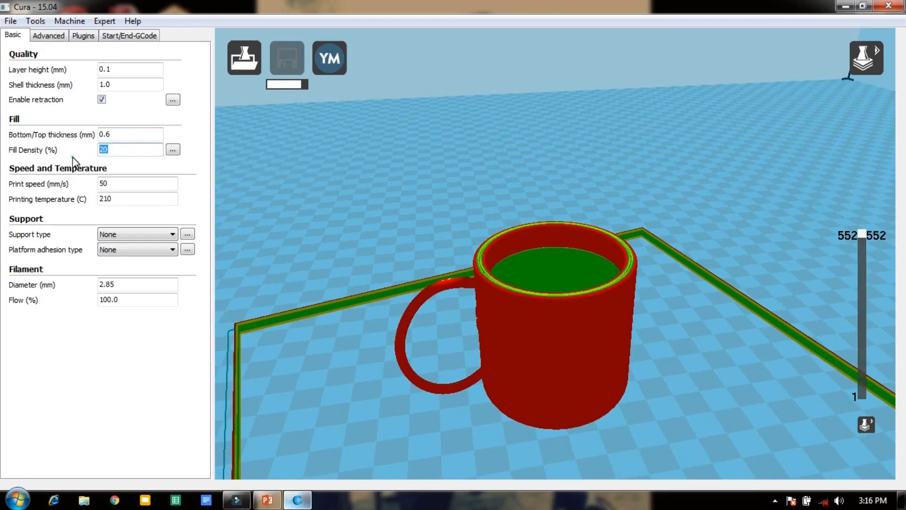
key("Tab")
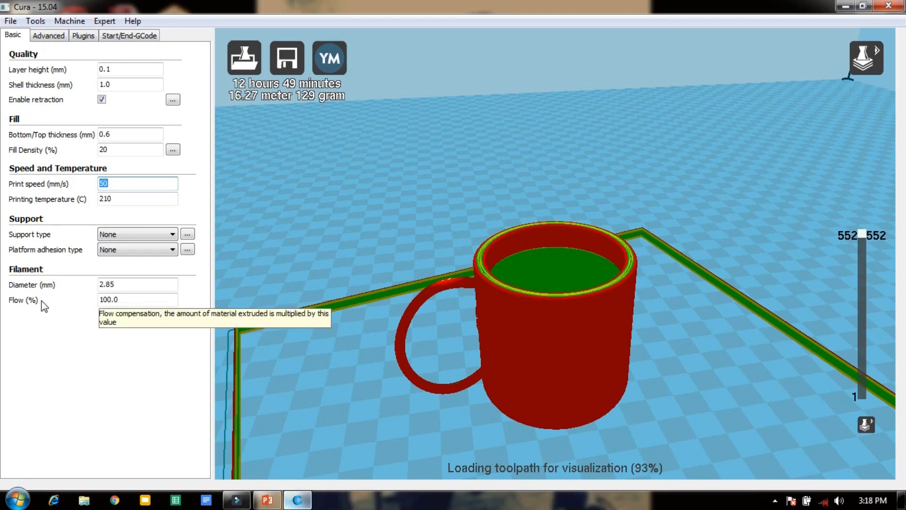
left_click(62, 337)
mouse_move(125, 301)
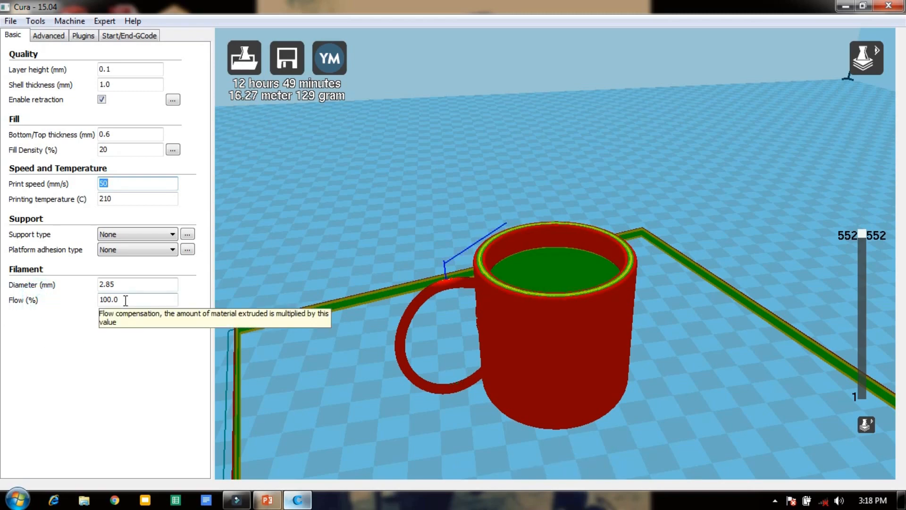
left_click(159, 377)
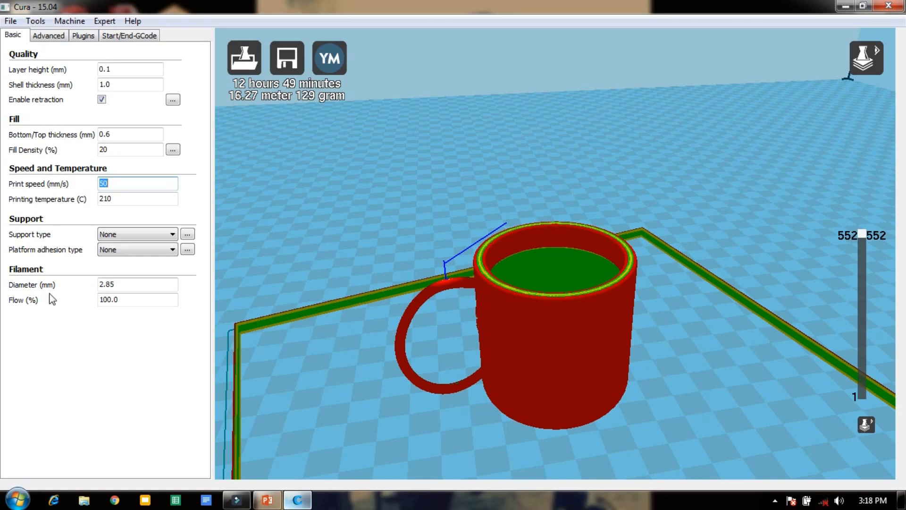
Review the advanced print settings, including the nozzle size and travel speed.
left_click(48, 38)
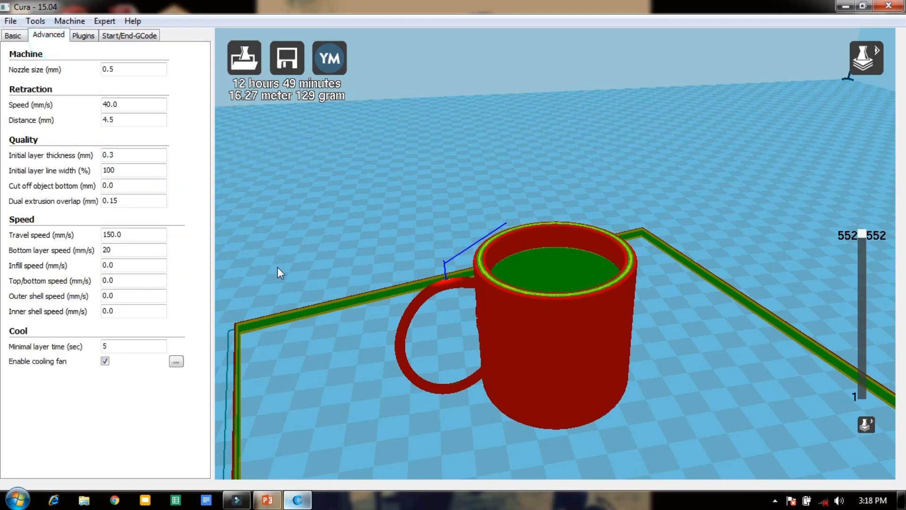
mouse_move(115, 74)
left_click(128, 233)
double_click(108, 232)
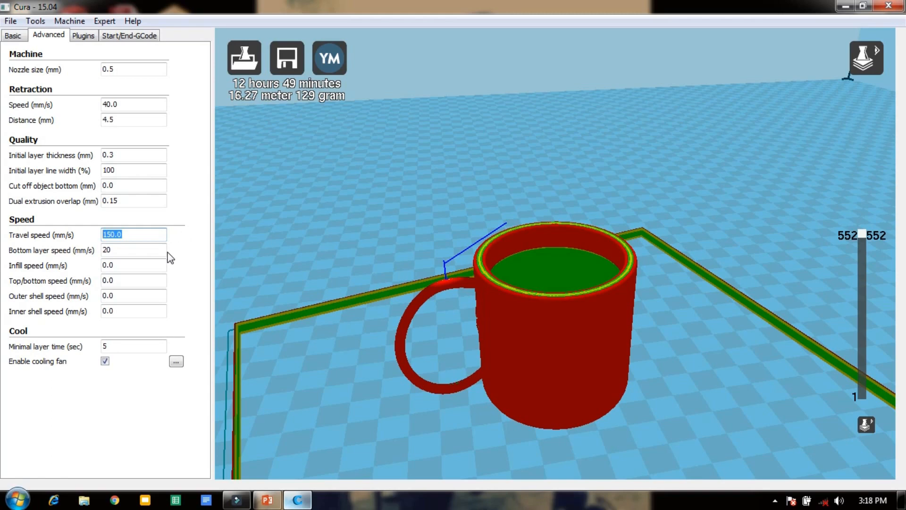
left_click(178, 234)
Look over the available plugins and the start G-code script.
left_click(75, 37)
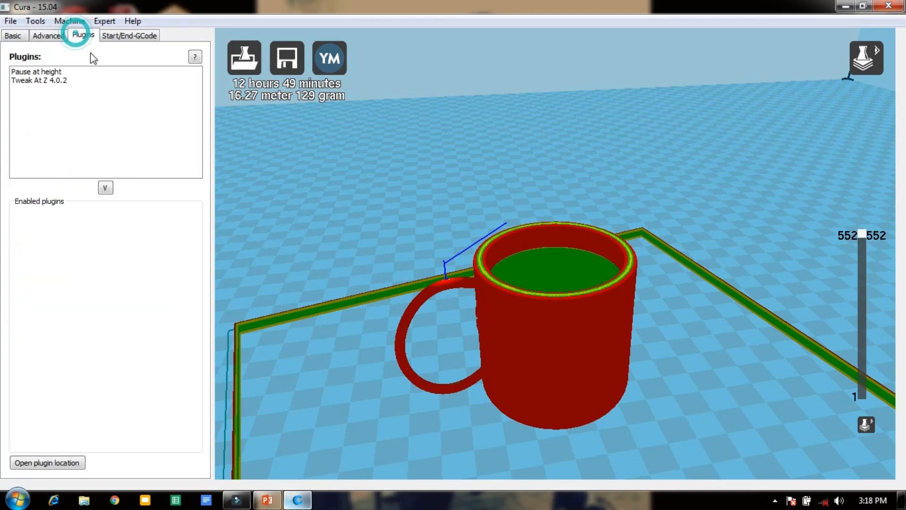
left_click(117, 36)
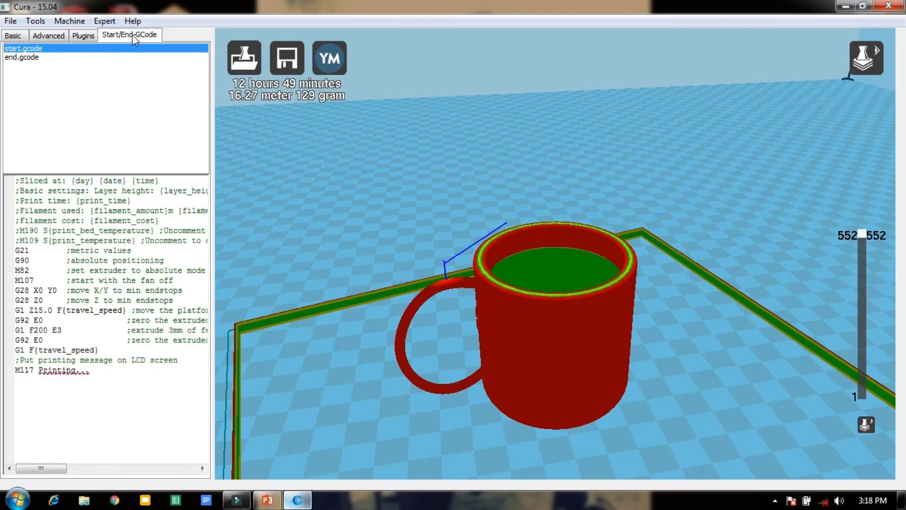
Examine the start G-code script, including its print temperature line, and recheck the basic print settings.
left_click(127, 399)
left_click(51, 467)
left_click(19, 35)
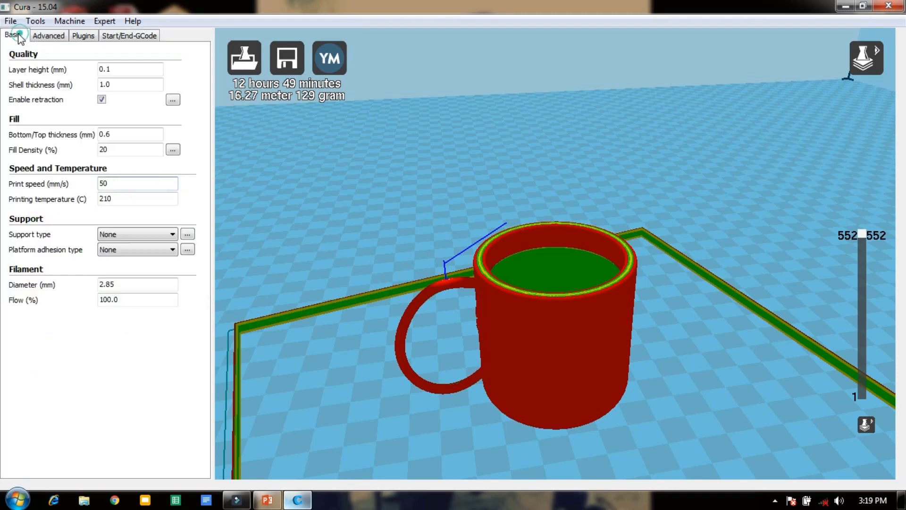
left_click(132, 36)
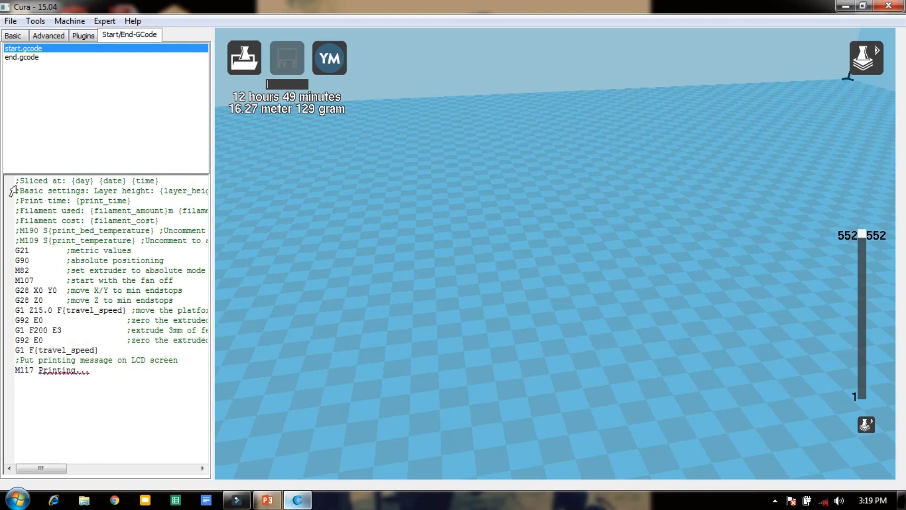
left_click(48, 233)
Save the cup model to the Desktop as a mesh file named "as".
left_click(11, 21)
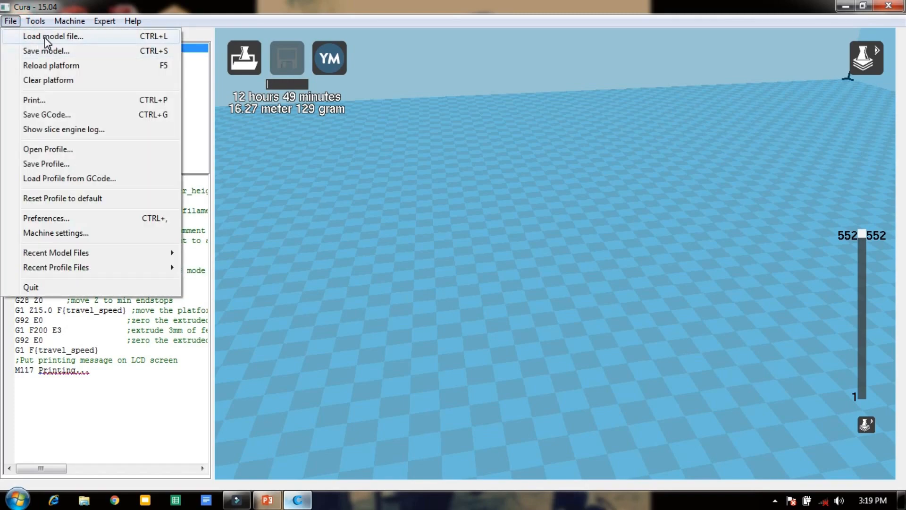
left_click(49, 51)
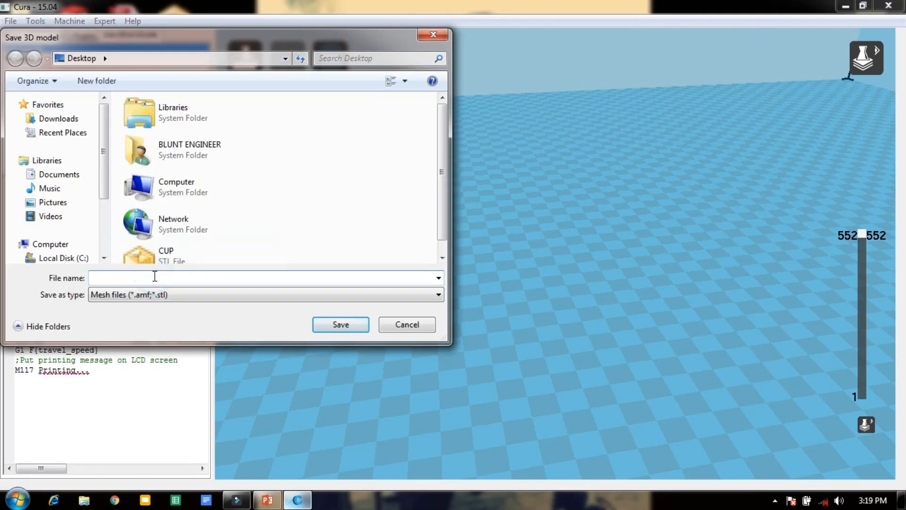
left_click(113, 296)
left_click(113, 297)
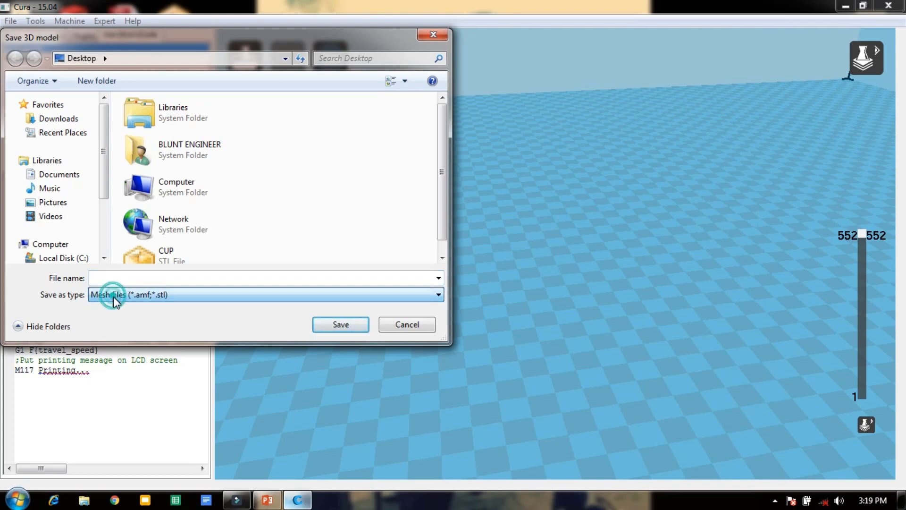
left_click(121, 313)
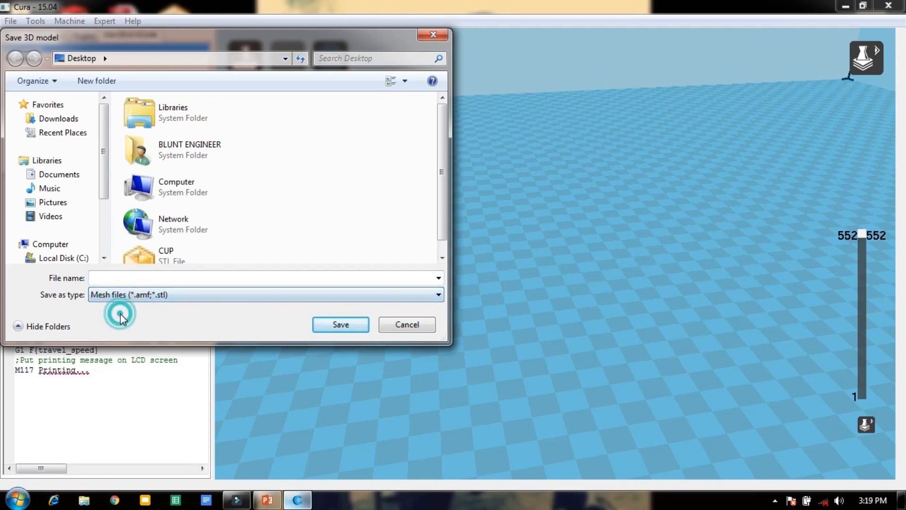
left_click(120, 278)
type("as")
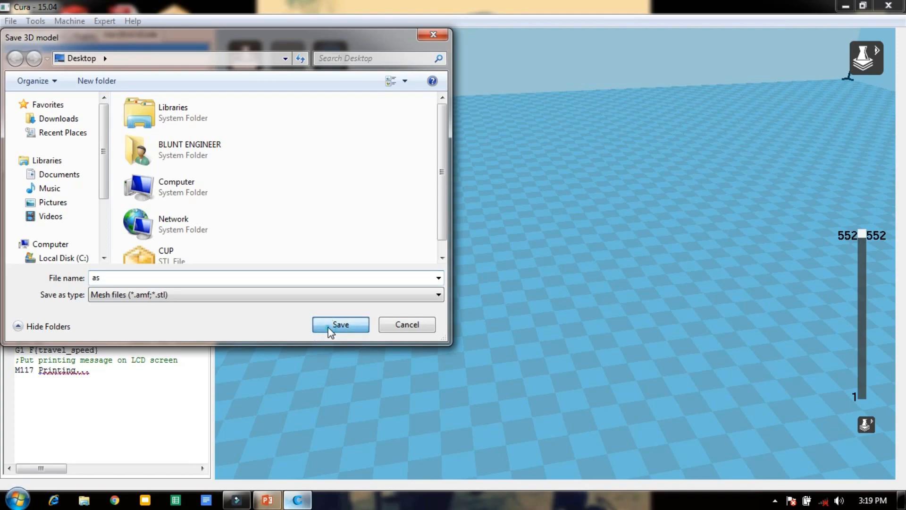
left_click(327, 325)
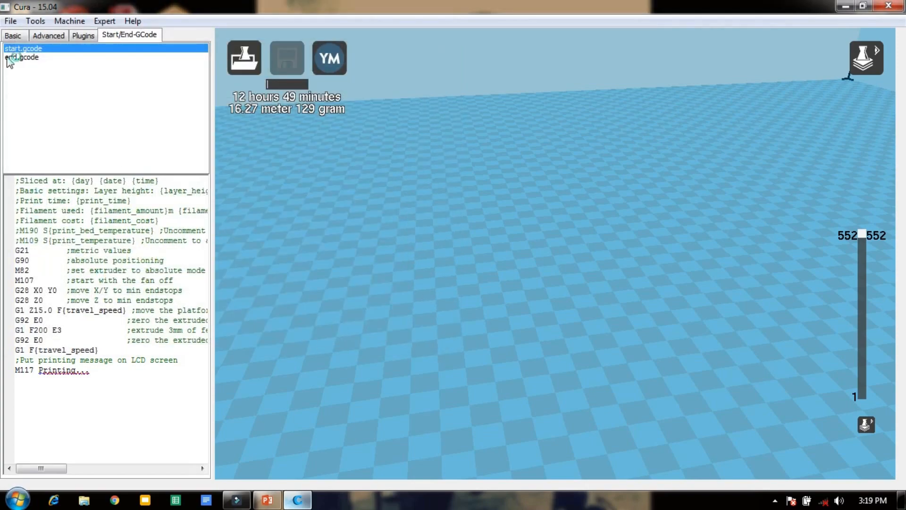
Try to save the sliced cup's toolpath as a G-code file.
left_click(10, 21)
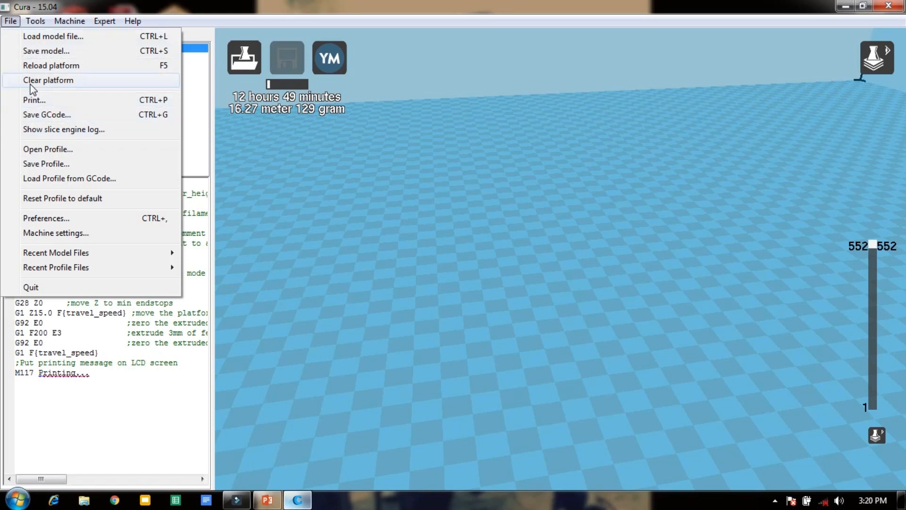
left_click(49, 115)
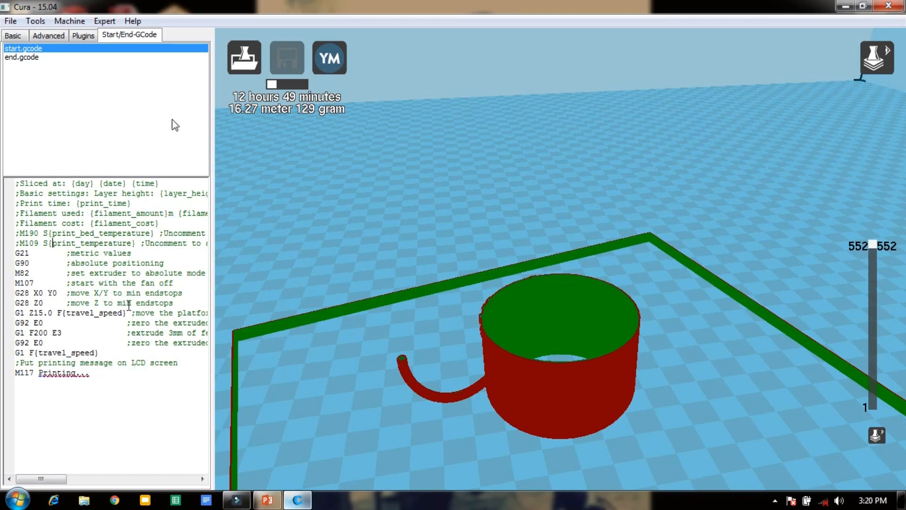
left_click(11, 21)
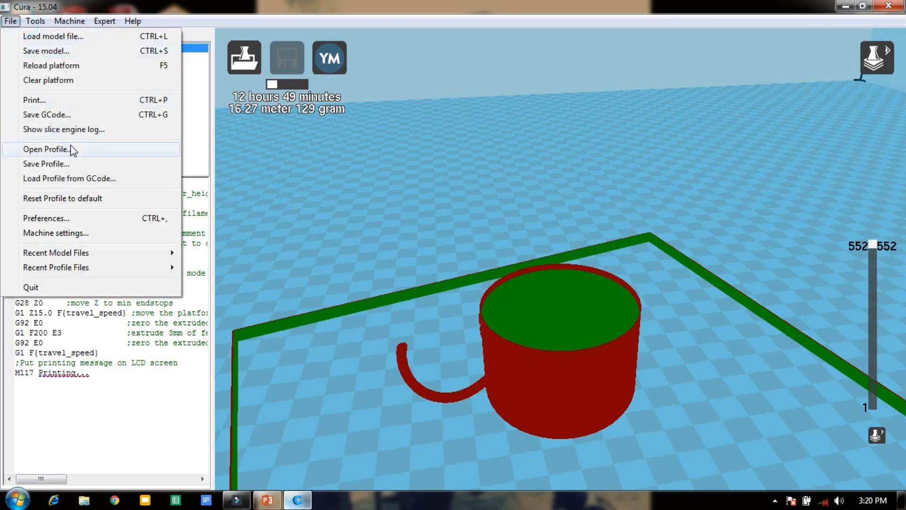
left_click(54, 115)
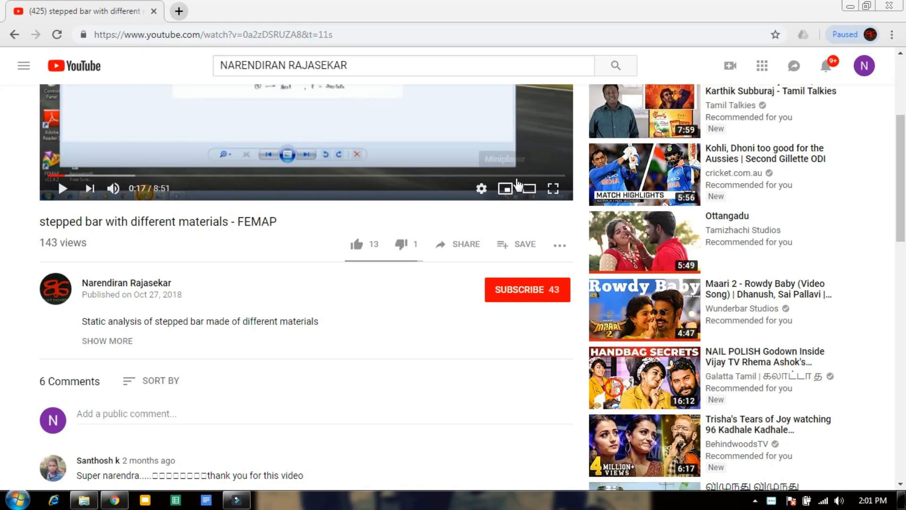
On YouTube in Chrome, subscribe to the channel that published "stepped bar with different materials - FEMAP".
left_click(509, 295)
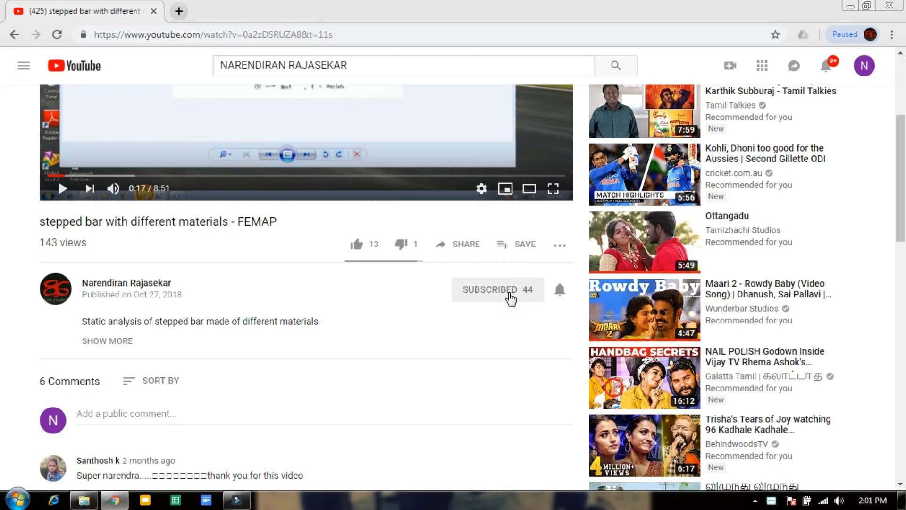